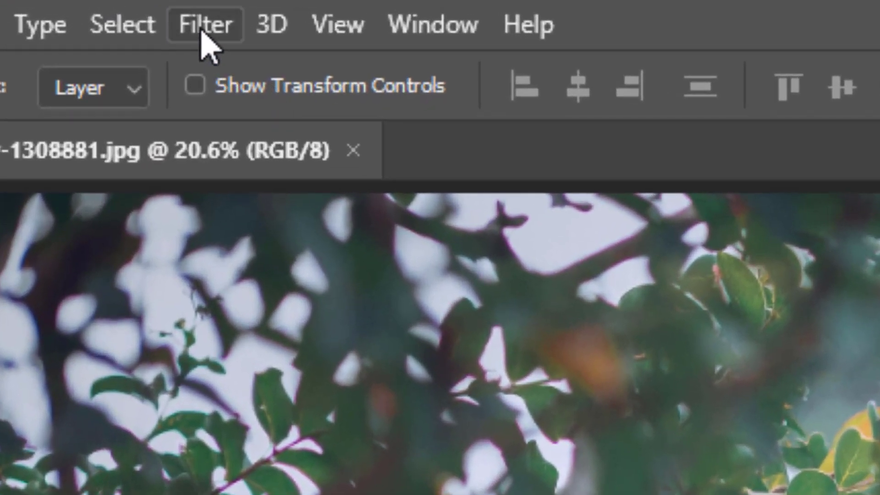
Open the Filter menu to list the filters available for the portrait
{"action": "left_click", "coordinate": [125, 5]}
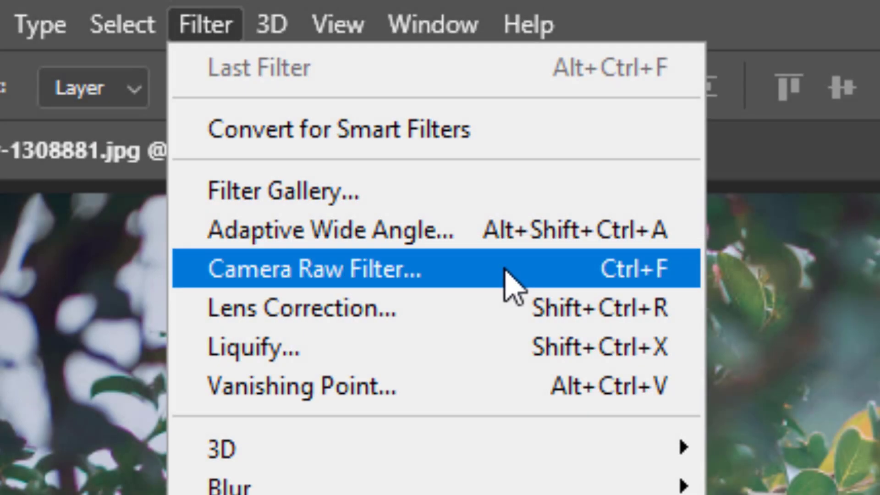
Choose Camera Raw Filter from the Filter menu for the ao-dai portrait photo
{"action": "left_click", "coordinate": [505, 271]}
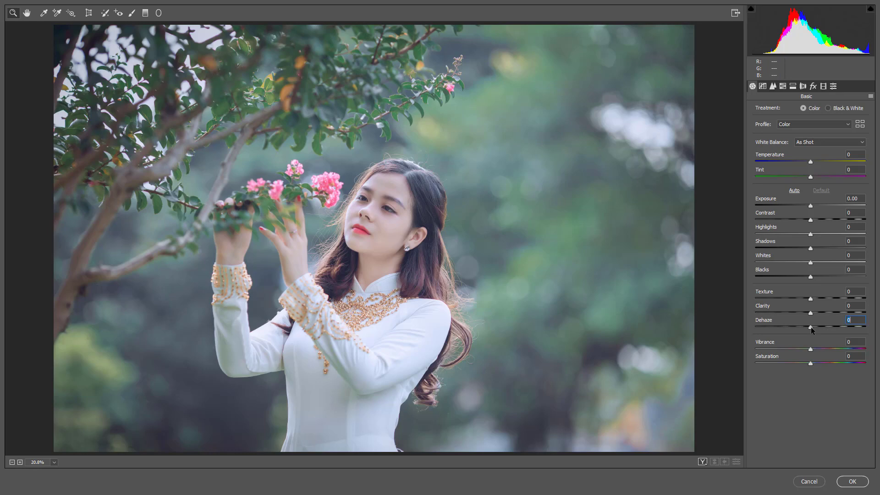
Raise the Basic panel Dehaze slider to +80 for richer contrast and colour
{"action": "left_click_drag", "start_coordinate": [811, 327], "coordinate": [848, 326]}
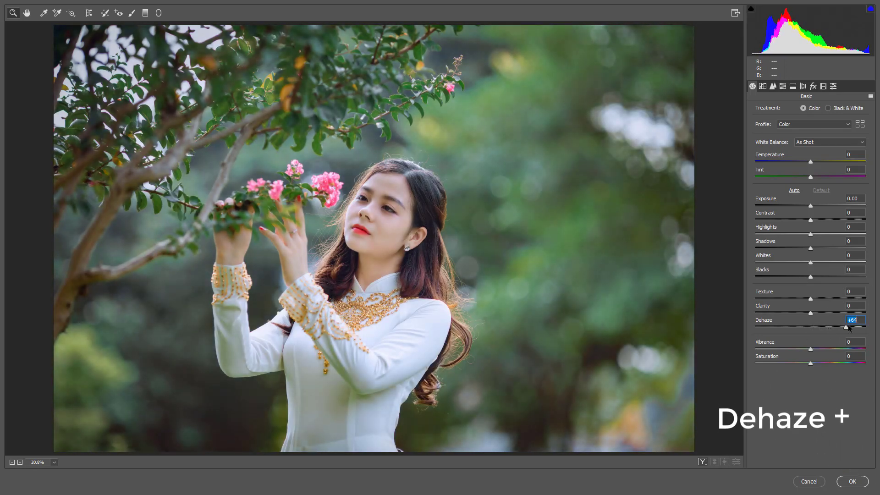
{"action": "left_click_drag", "start_coordinate": [848, 326], "coordinate": [854, 327]}
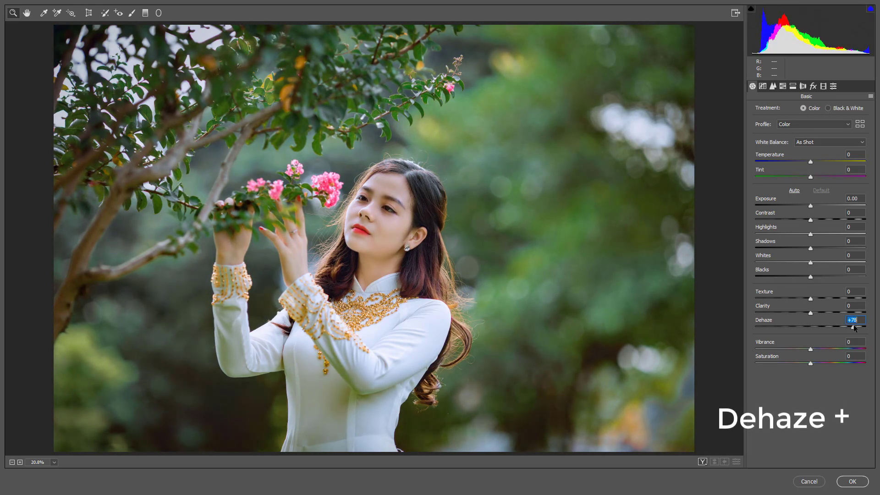
{"action": "left_click_drag", "start_coordinate": [854, 327], "coordinate": [856, 327]}
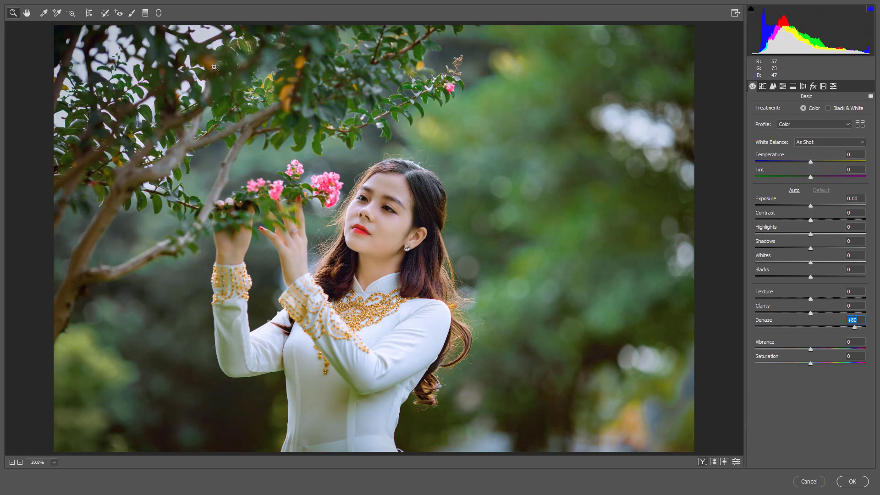
{"action": "left_click_drag", "start_coordinate": [190, 53], "coordinate": [531, 192]}
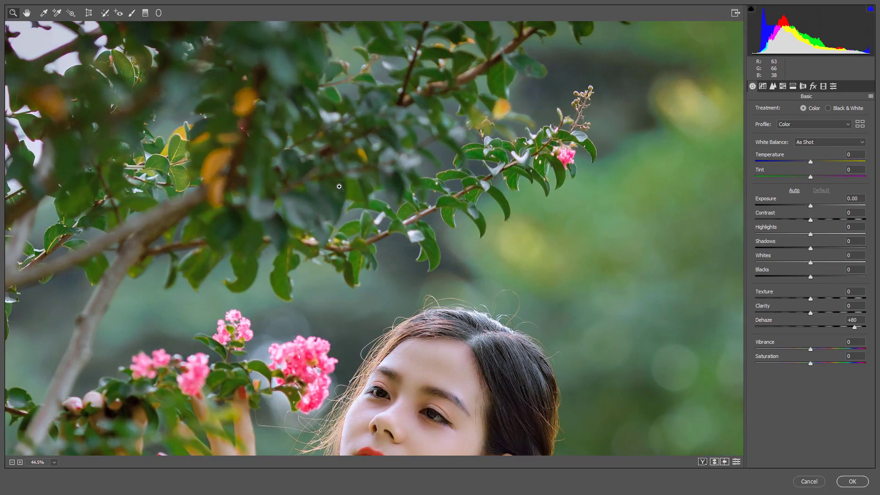
{"action": "left_click_drag", "start_coordinate": [527, 298], "coordinate": [361, 114]}
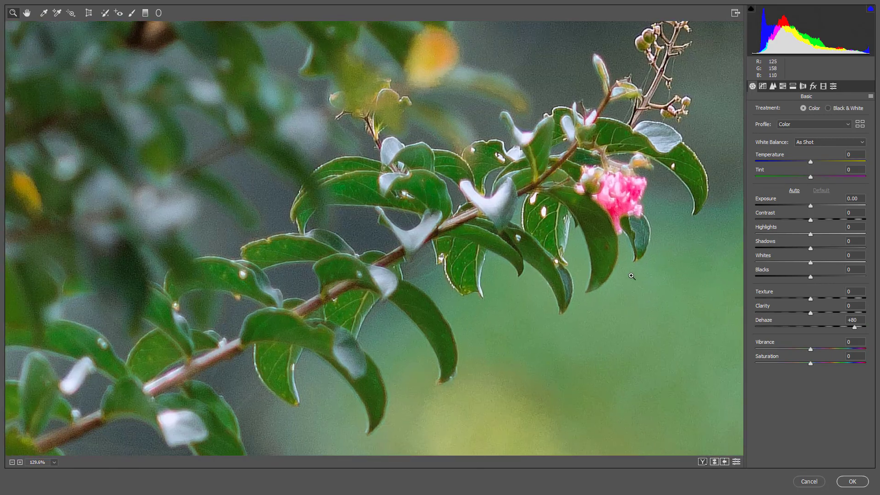
{"action": "left_click_drag", "start_coordinate": [517, 355], "coordinate": [412, 1]}
{"action": "scroll", "coordinate": [548, 294], "scroll_direction": "down", "scroll_amount": 5}
{"action": "left_click_drag", "start_coordinate": [549, 295], "coordinate": [469, 57]}
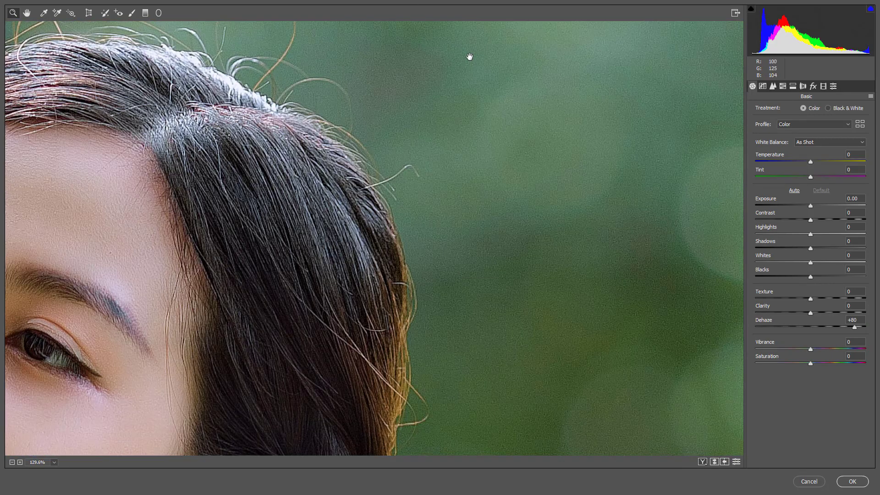
{"action": "key", "text": "ctrl+minus"}
{"action": "key", "text": "ctrl+minus"}
{"action": "key", "text": "ctrl+minus"}
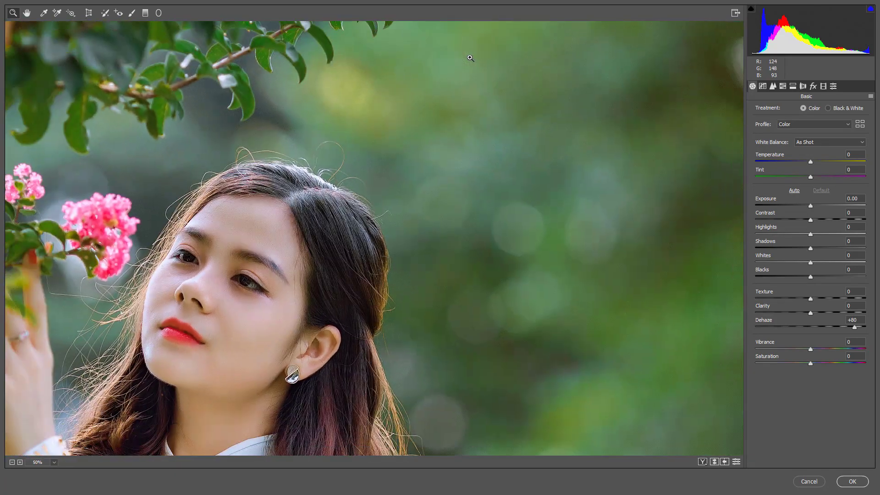
{"action": "left_click_drag", "start_coordinate": [516, 322], "coordinate": [340, 137]}
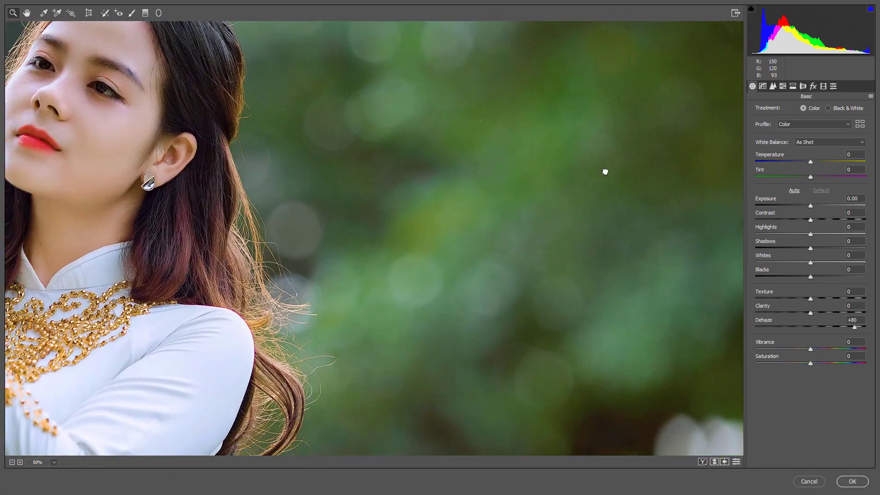
{"action": "left_click_drag", "start_coordinate": [183, 275], "coordinate": [545, 173]}
{"action": "mouse_move", "coordinate": [226, 255]}
{"action": "left_mouse_down"}
{"action": "mouse_move", "coordinate": [485, 229]}
{"action": "mouse_move", "coordinate": [242, 380]}
{"action": "mouse_move", "coordinate": [202, 394]}
{"action": "left_mouse_up"}
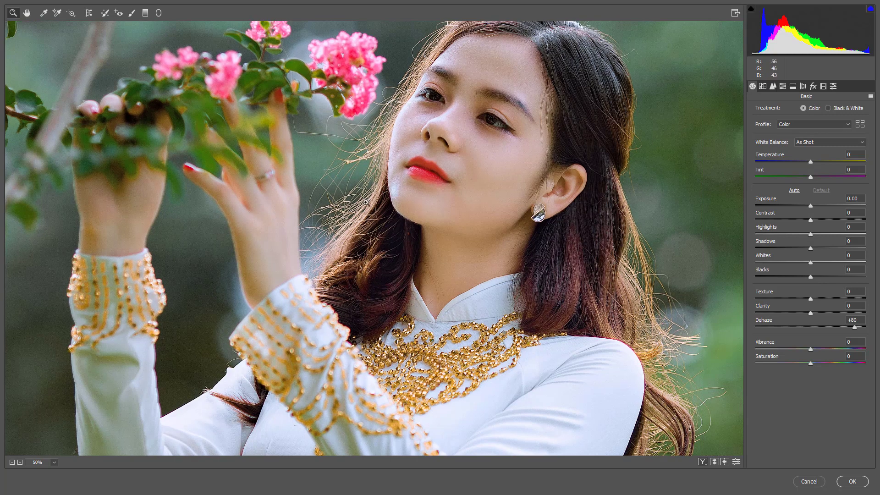
{"action": "scroll", "coordinate": [365, 172], "scroll_direction": "up", "scroll_amount": 5}
{"action": "scroll", "coordinate": [365, 172], "scroll_direction": "up", "scroll_amount": 2}
{"action": "mouse_move", "coordinate": [362, 145]}
{"action": "left_mouse_down"}
{"action": "mouse_move", "coordinate": [401, 223]}
{"action": "mouse_move", "coordinate": [422, 321]}
{"action": "left_mouse_up"}
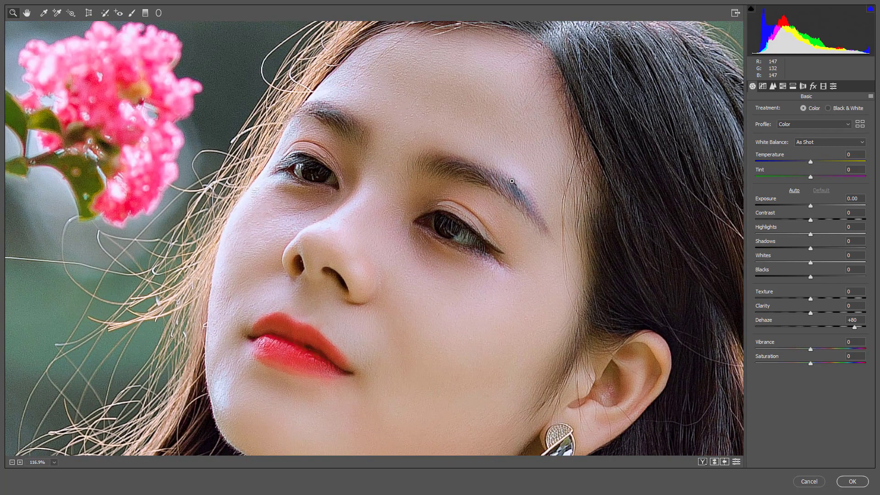
{"action": "scroll", "coordinate": [512, 182], "scroll_direction": "down", "scroll_amount": 3}
{"action": "scroll", "coordinate": [512, 182], "scroll_direction": "down", "scroll_amount": 2}
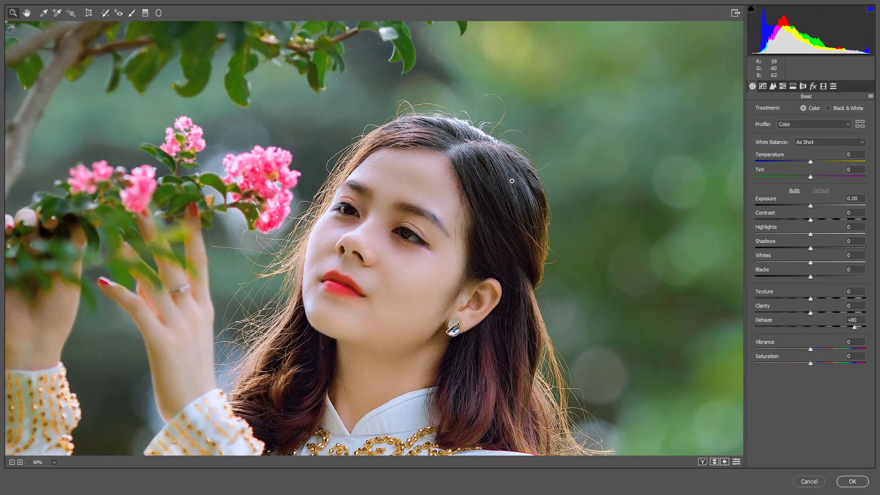
{"action": "scroll", "coordinate": [512, 182], "scroll_direction": "down", "scroll_amount": 1}
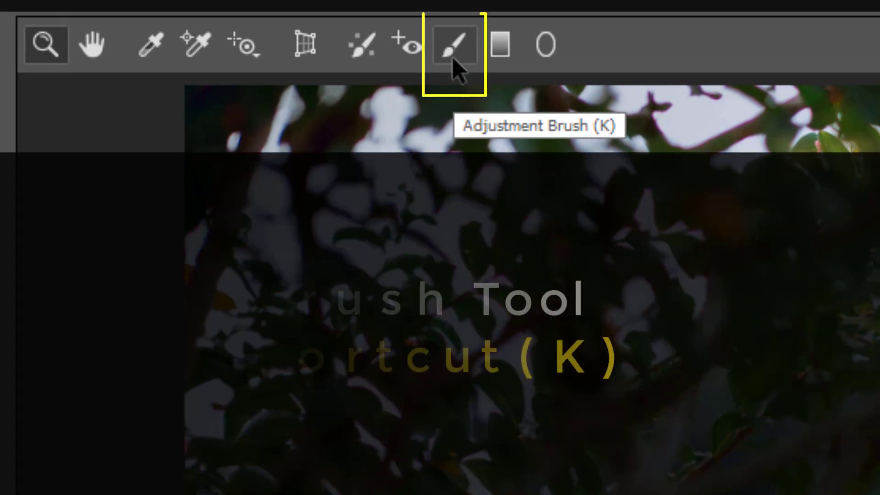
Select the Adjustment Brush (K) and set its Dehaze to -44
{"action": "left_click", "coordinate": [453, 59]}
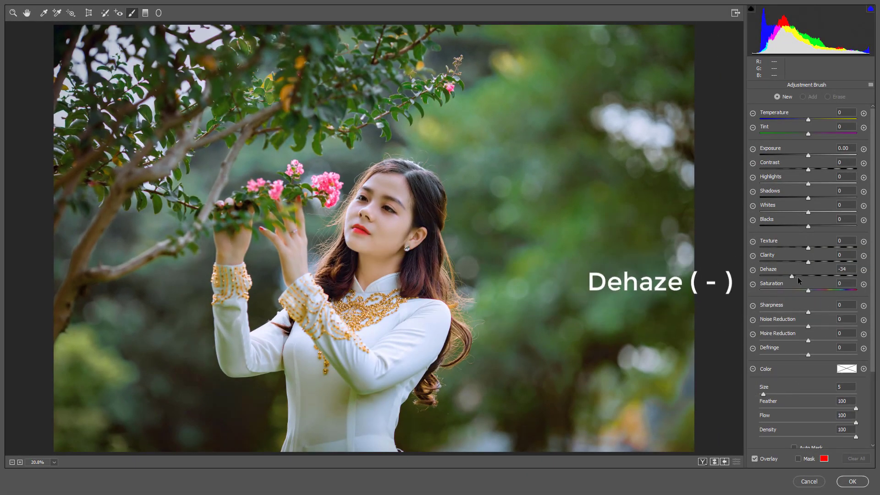
{"action": "left_click_drag", "start_coordinate": [792, 276], "coordinate": [788, 278]}
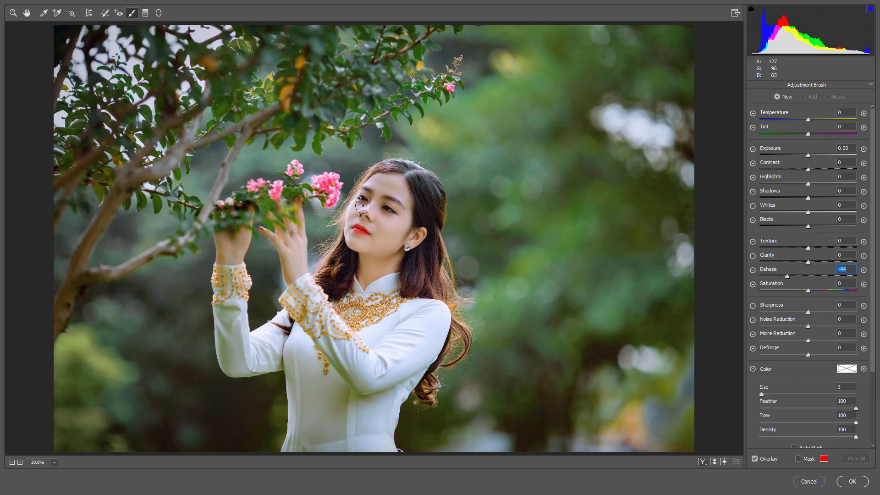
Paint the reduced-Dehaze mask over eyes, hands and white dress, erasing part on the sleeve
{"action": "mouse_move", "coordinate": [369, 205]}
{"action": "left_mouse_down"}
{"action": "mouse_move", "coordinate": [362, 201]}
{"action": "mouse_move", "coordinate": [360, 248]}
{"action": "left_mouse_up"}
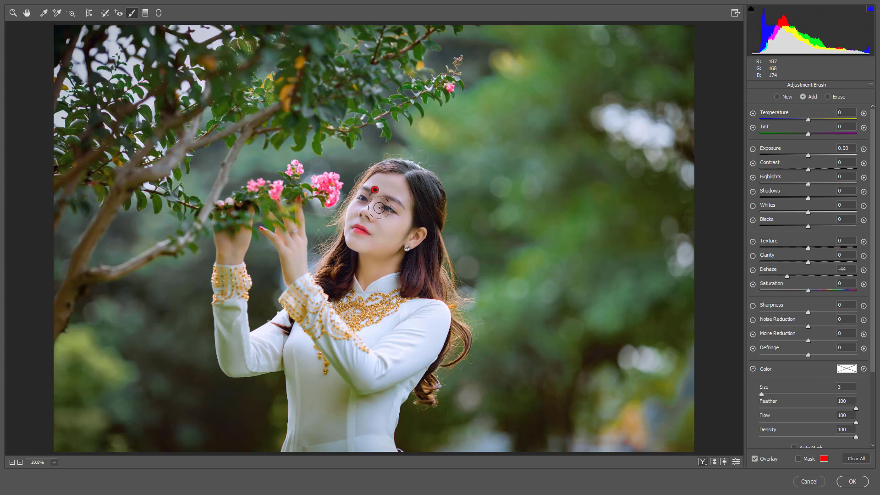
{"action": "key", "text": "bracketright"}
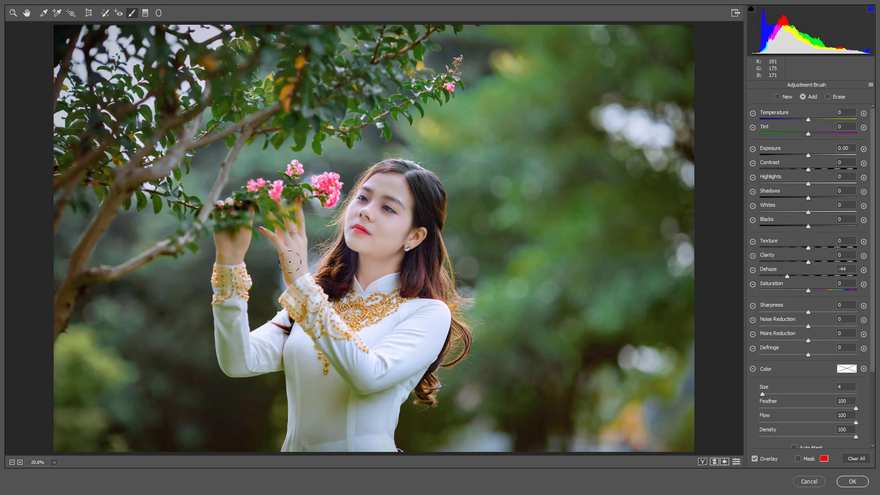
{"action": "left_click_drag", "start_coordinate": [282, 279], "coordinate": [297, 234]}
{"action": "left_click_drag", "start_coordinate": [236, 247], "coordinate": [235, 212]}
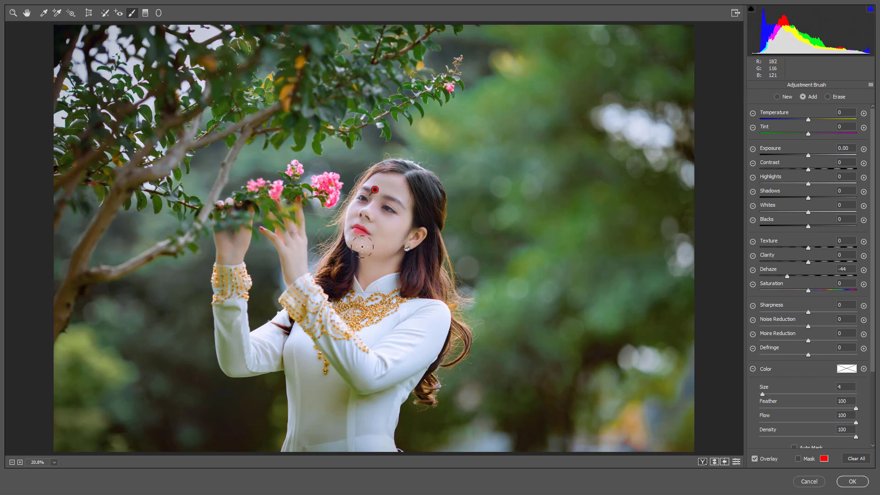
{"action": "mouse_move", "coordinate": [302, 310]}
{"action": "left_mouse_down"}
{"action": "mouse_move", "coordinate": [318, 401]}
{"action": "mouse_move", "coordinate": [379, 404]}
{"action": "left_mouse_up"}
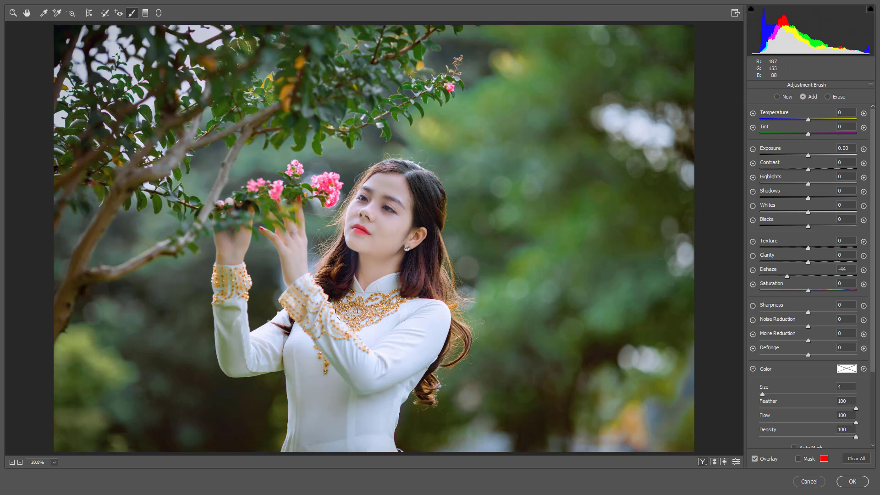
{"action": "mouse_move", "coordinate": [379, 404]}
{"action": "left_mouse_down"}
{"action": "mouse_move", "coordinate": [244, 359]}
{"action": "mouse_move", "coordinate": [238, 262]}
{"action": "left_mouse_up"}
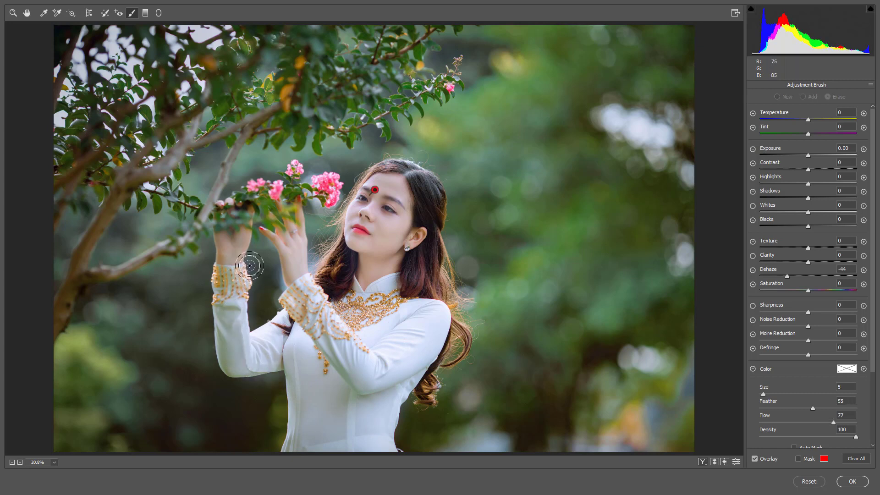
{"action": "mouse_move", "coordinate": [261, 261]}
{"action": "left_mouse_down"}
{"action": "mouse_move", "coordinate": [262, 301]}
{"action": "mouse_move", "coordinate": [236, 242]}
{"action": "left_mouse_up"}
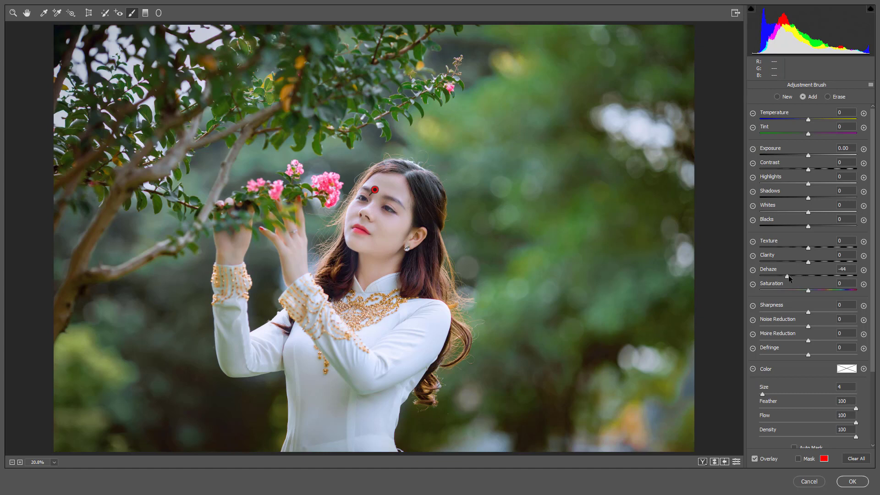
Ease the brush Dehaze to -25 and zoom in on the woman's face
{"action": "left_click_drag", "start_coordinate": [789, 277], "coordinate": [798, 280]}
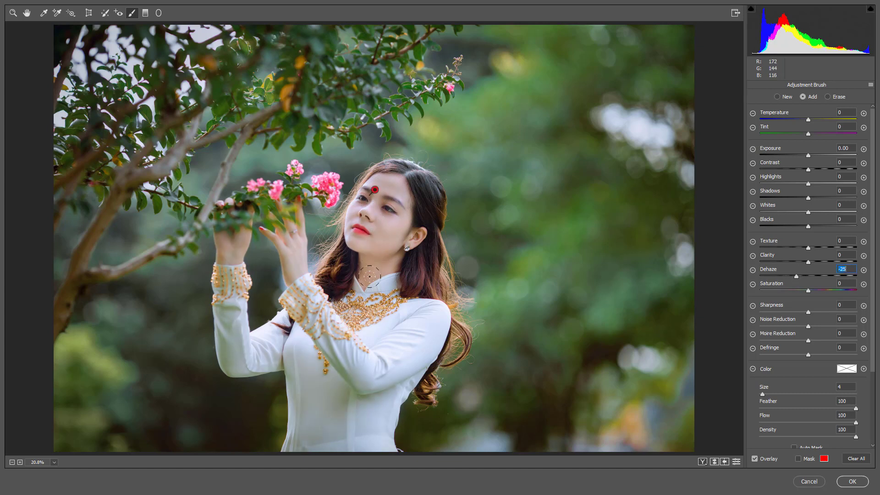
{"action": "key", "text": "z"}
{"action": "left_click_drag", "start_coordinate": [379, 206], "coordinate": [322, 188]}
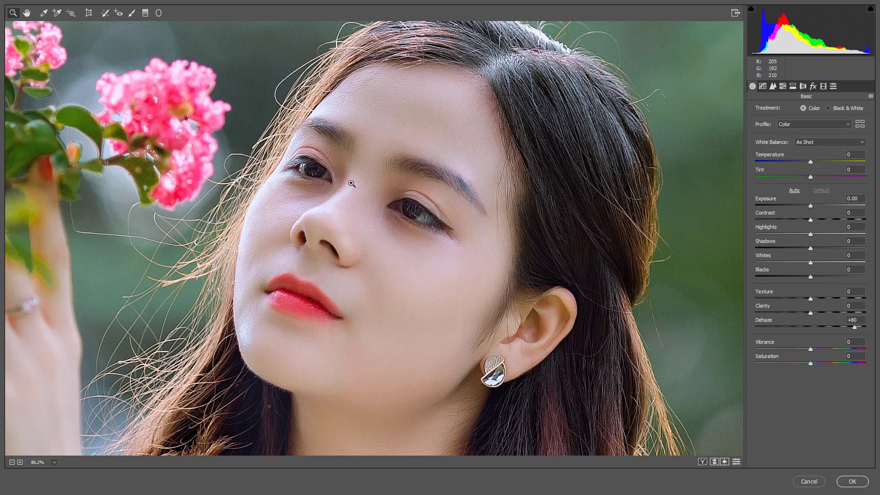
Fit the photo in view and switch to the side-by-side Before/After comparison
{"action": "right_click", "coordinate": [419, 118]}
{"action": "left_click", "coordinate": [469, 254]}
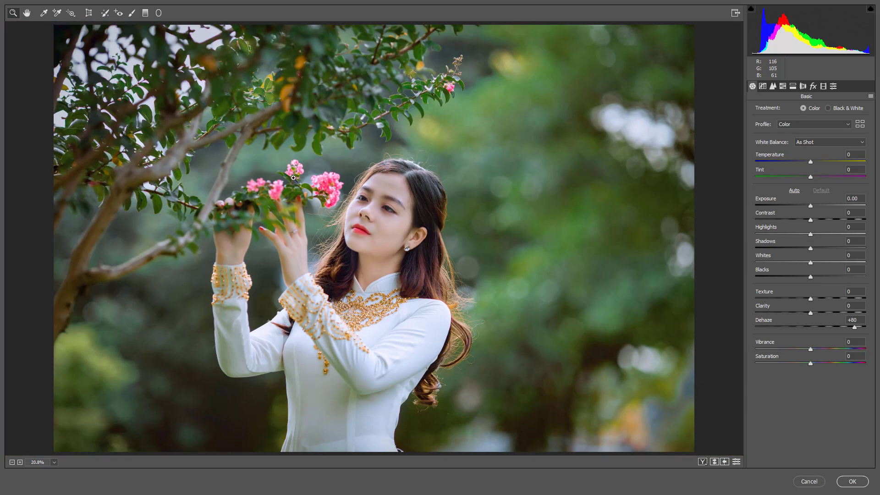
{"action": "key", "text": "q"}
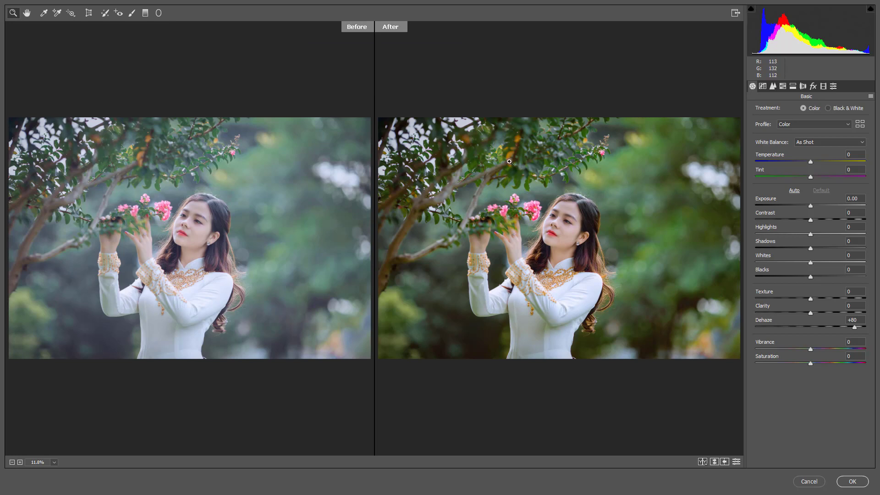
{"action": "left_click", "coordinate": [175, 198]}
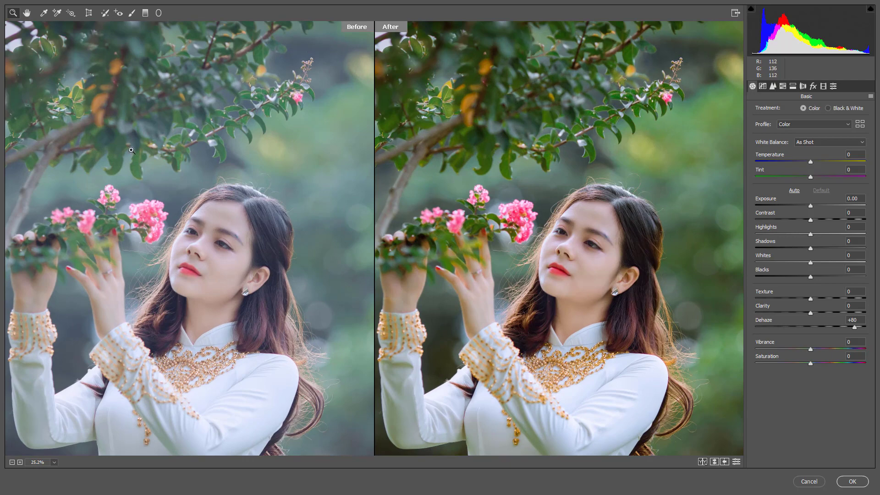
{"action": "left_click", "coordinate": [119, 111]}
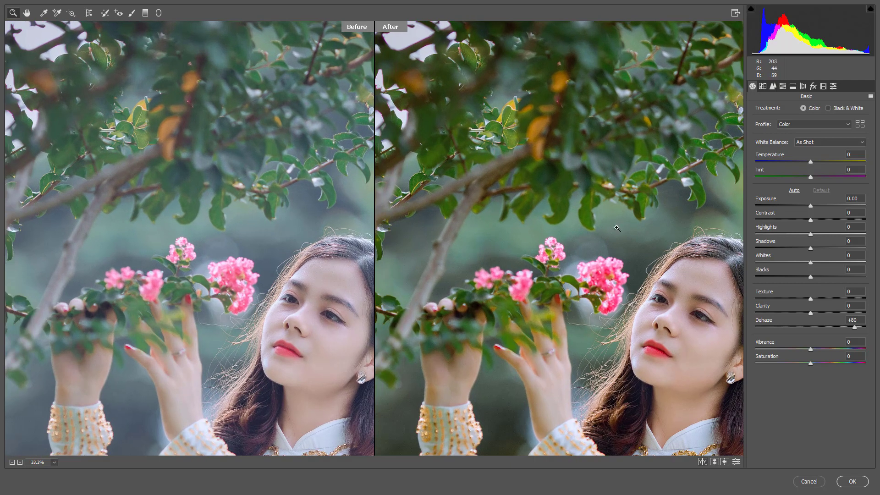
{"action": "left_click", "coordinate": [532, 109]}
{"action": "left_click", "coordinate": [550, 161]}
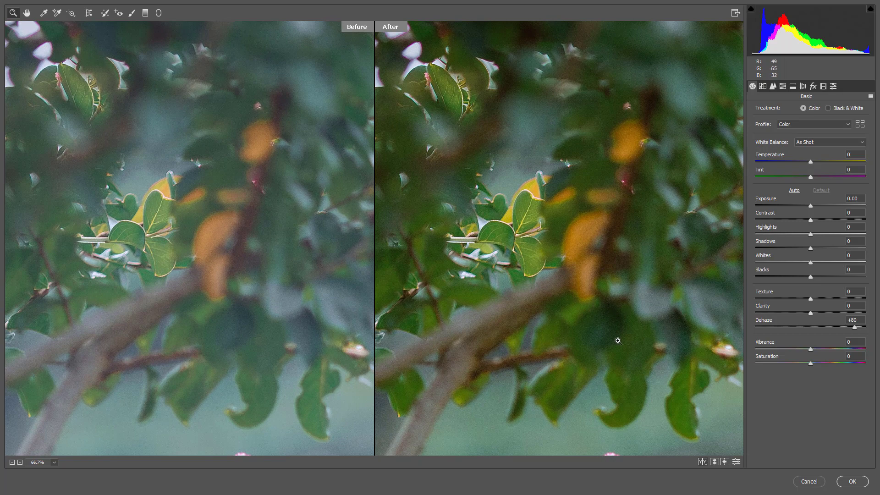
{"action": "left_click_drag", "start_coordinate": [624, 341], "coordinate": [536, 193]}
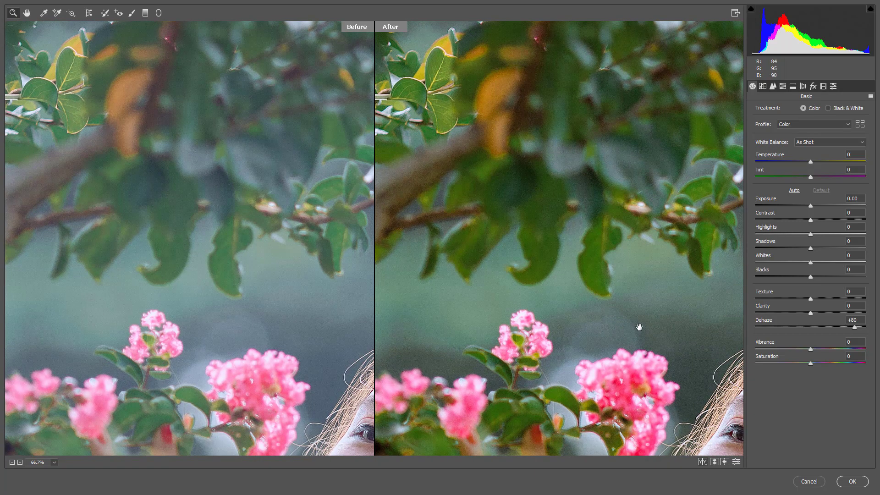
{"action": "left_click_drag", "start_coordinate": [639, 327], "coordinate": [612, 143]}
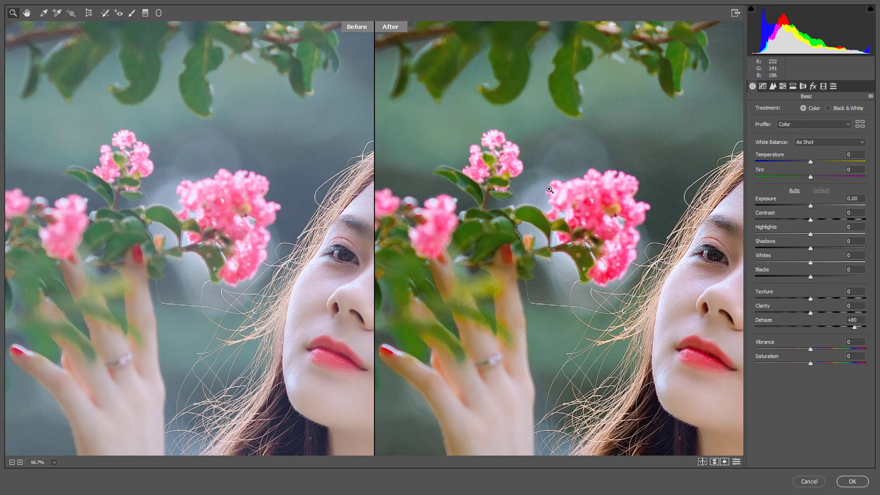
{"action": "left_click_drag", "start_coordinate": [729, 316], "coordinate": [579, 257]}
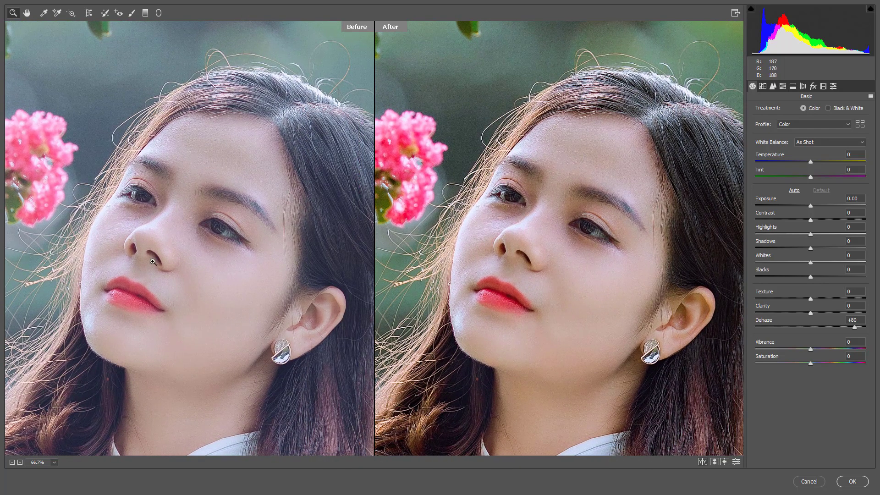
{"action": "left_click", "coordinate": [573, 269]}
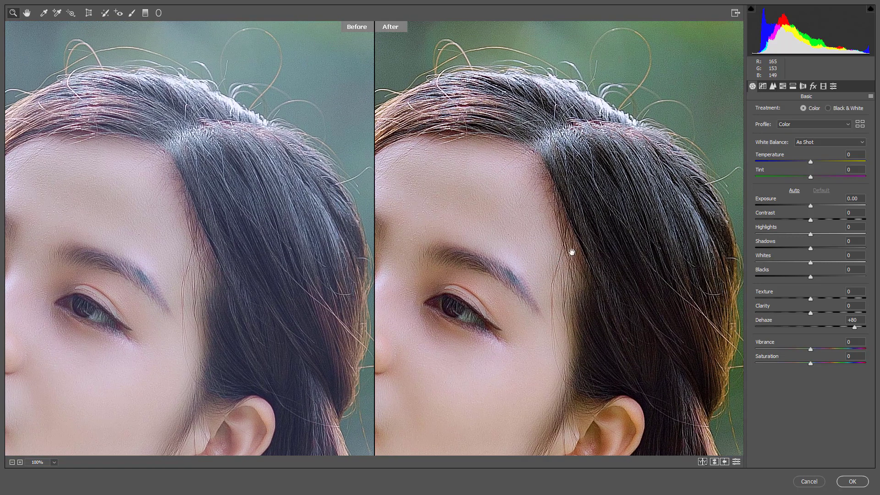
{"action": "left_click_drag", "start_coordinate": [570, 240], "coordinate": [580, 230]}
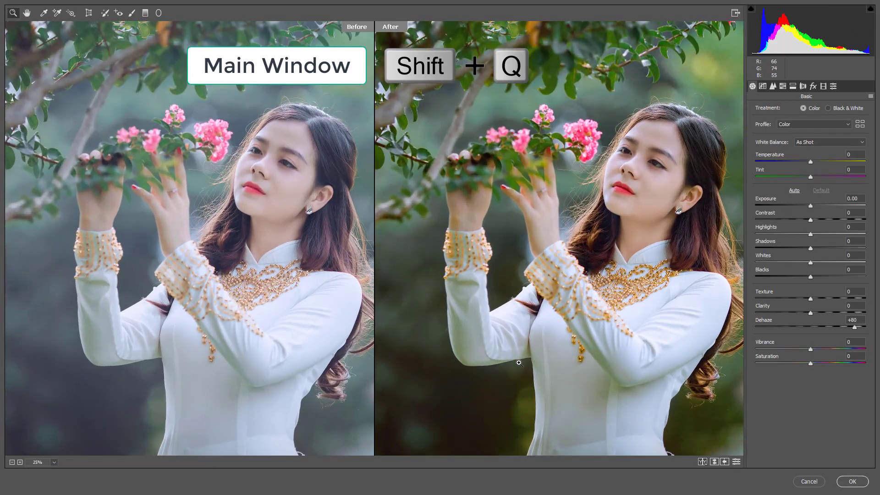
Fit the photo in view (Ctrl+0) and return to the single edited preview
{"action": "key", "text": "ctrl+0"}
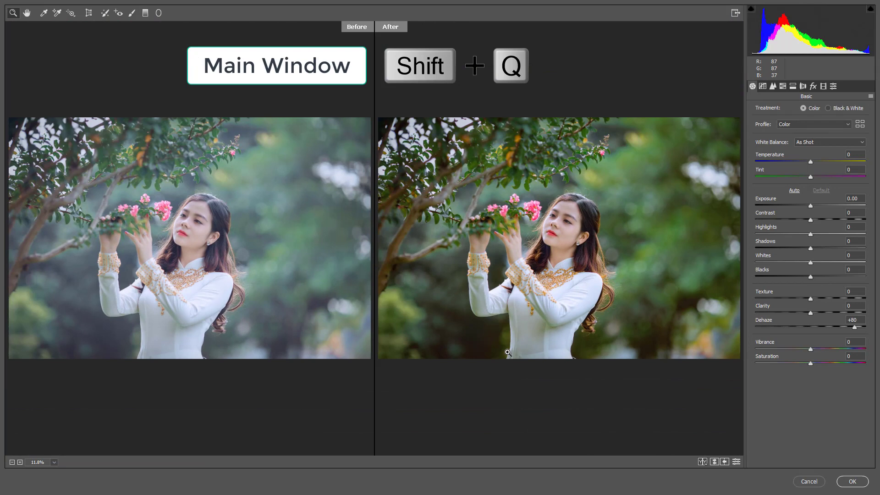
{"action": "key", "text": "shift+q"}
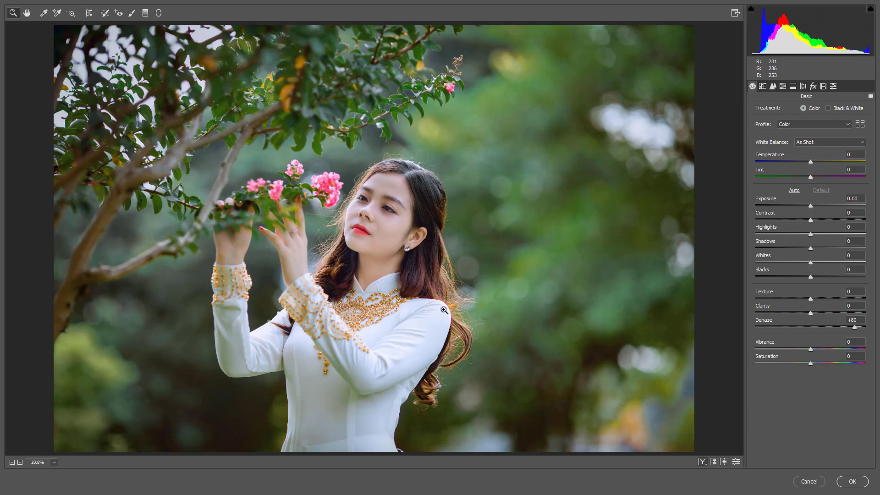
Commit the Camera Raw edits with OK, applying them to the Background layer
{"action": "left_click", "coordinate": [853, 482]}
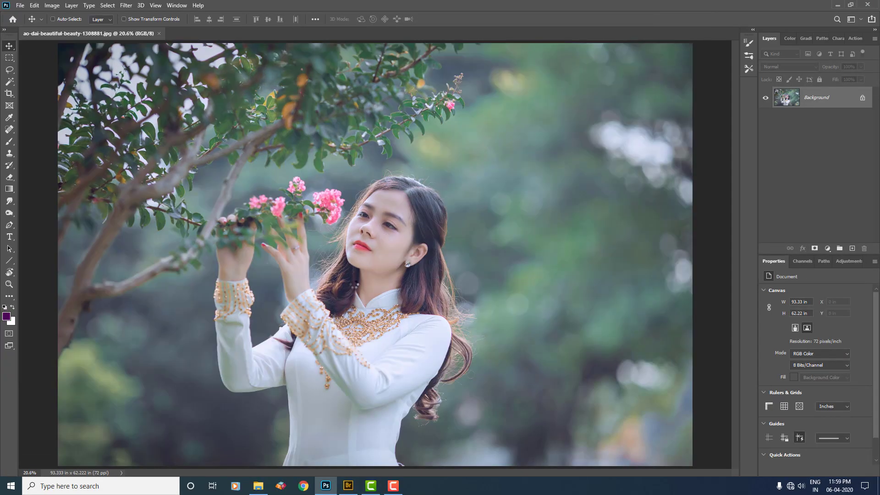